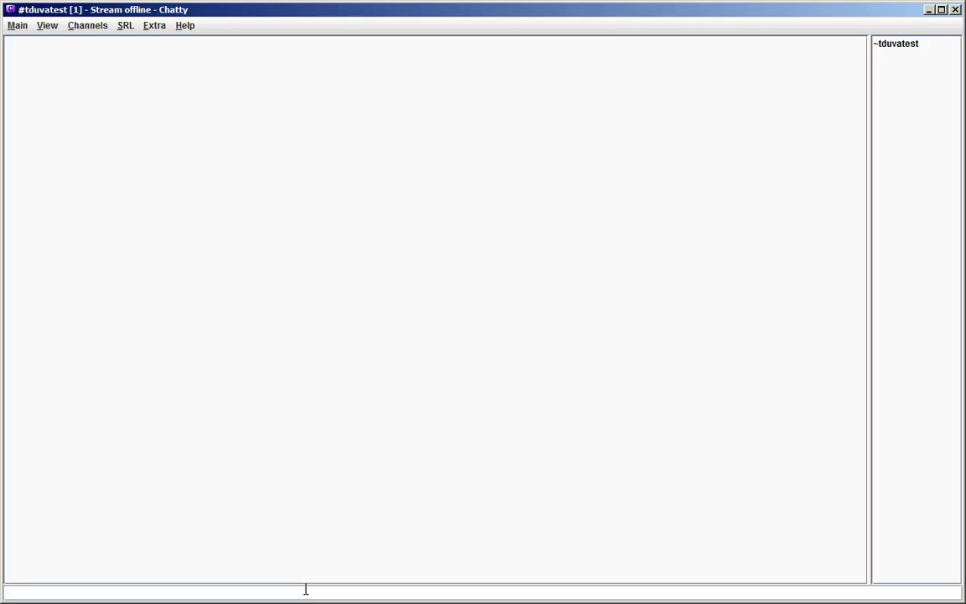
Step: Add a new custom command '/hello Hello World!' under Settings > Commands
{"action": "left_click", "coordinate": [18, 26]}
{"action": "left_click", "coordinate": [39, 80]}
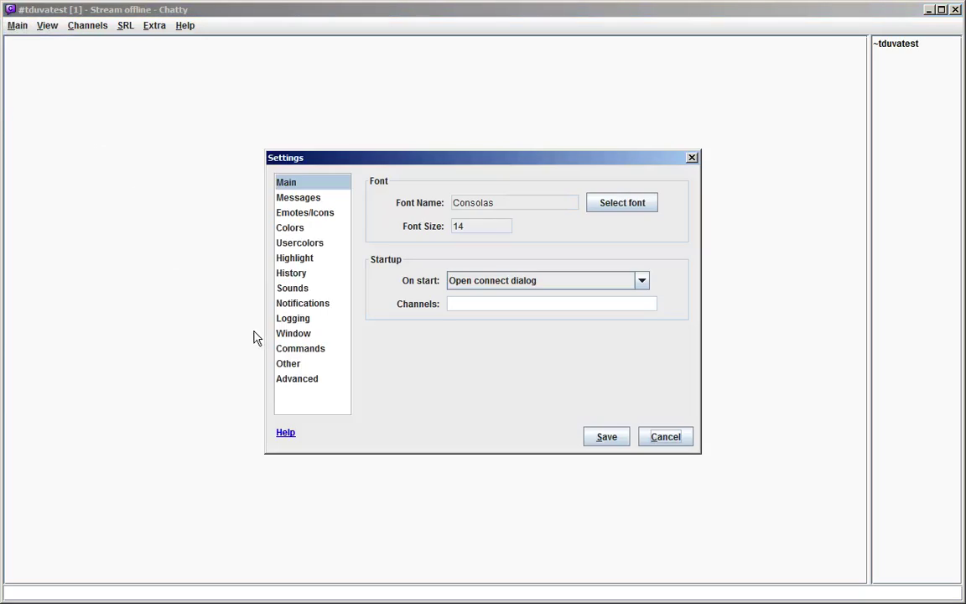
{"action": "left_click", "coordinate": [302, 350]}
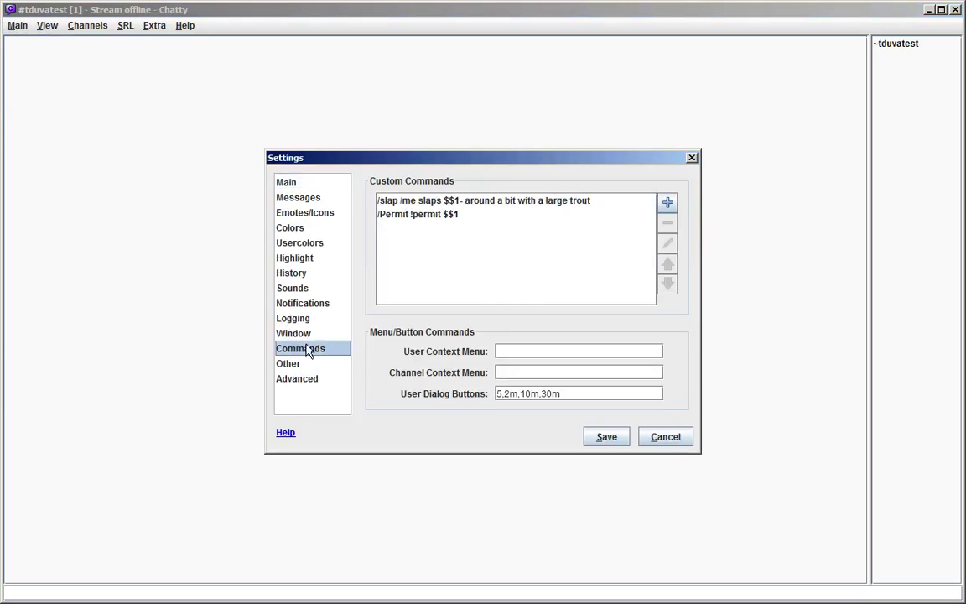
{"action": "left_click", "coordinate": [667, 202]}
{"action": "type", "text": "/hell"}
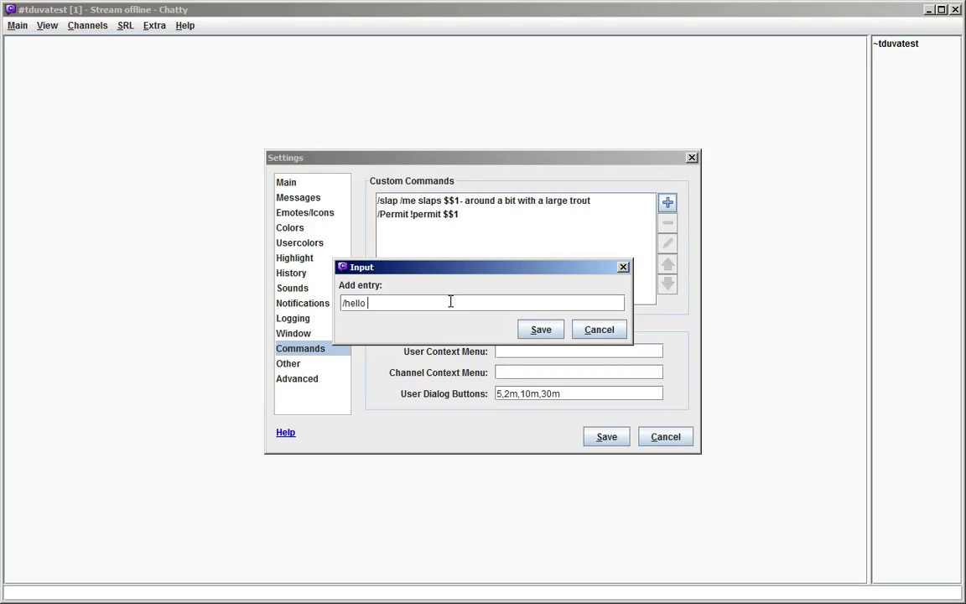
{"action": "type", "text": "o Hello World!"}
Step: Save the /hello command and send /hello to post Hello World! in chat
{"action": "left_click", "coordinate": [540, 330]}
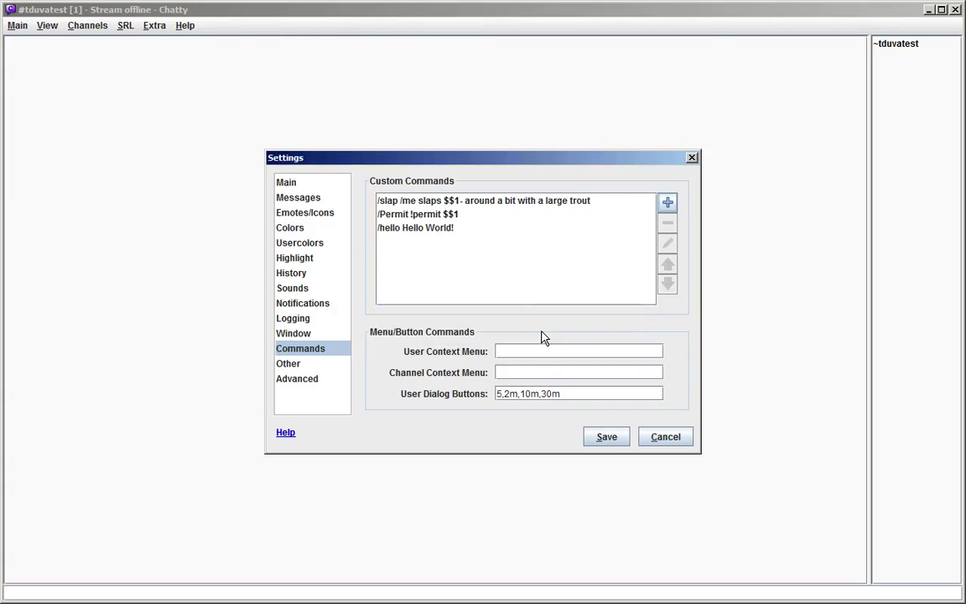
{"action": "left_click", "coordinate": [603, 437]}
{"action": "type", "text": "/hello"}
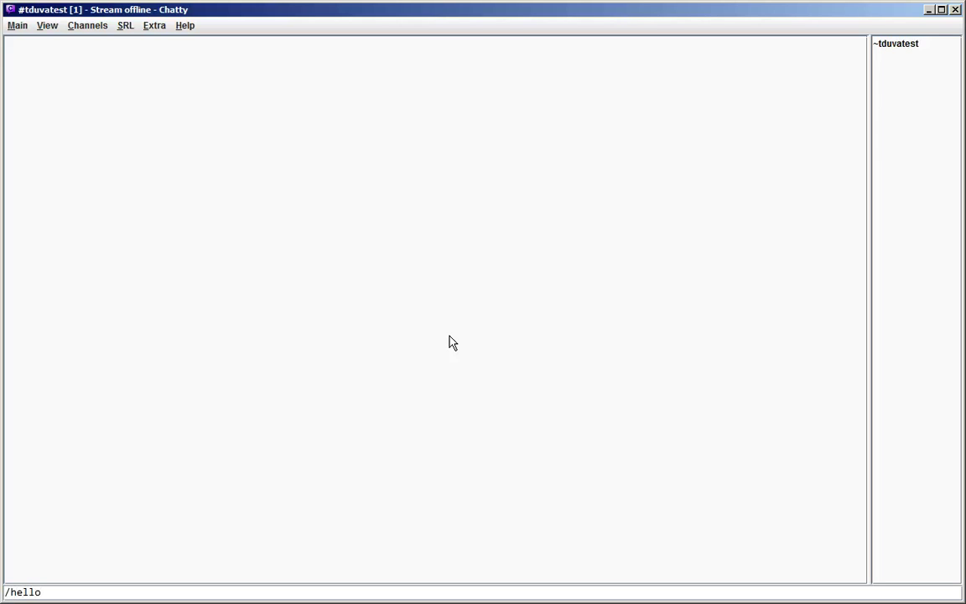
{"action": "key", "text": "Return"}
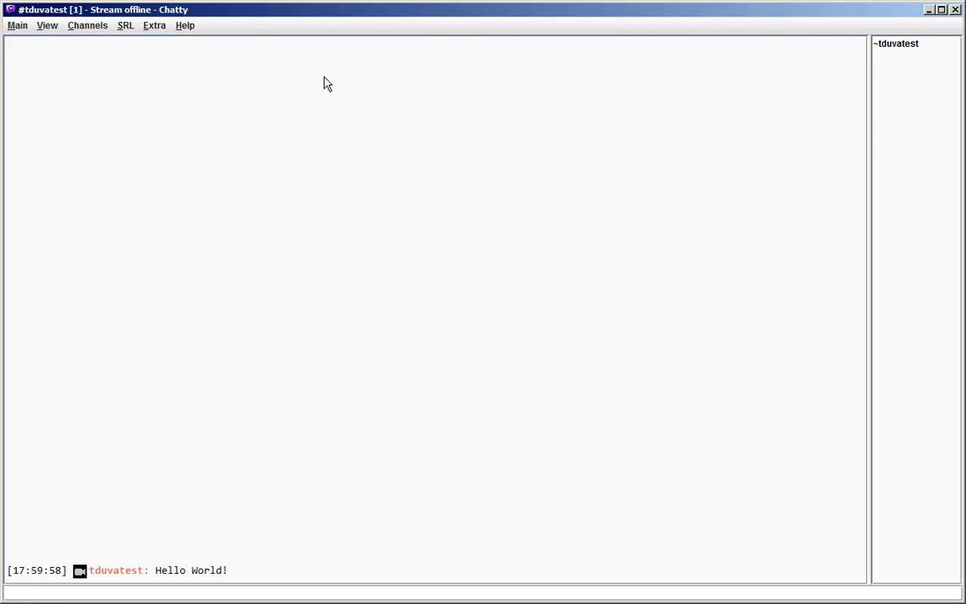
Step: Reopen the /hello command entry and check its 'Hello World!' output, leaving it unchanged
{"action": "left_click", "coordinate": [20, 31]}
{"action": "left_click", "coordinate": [26, 76]}
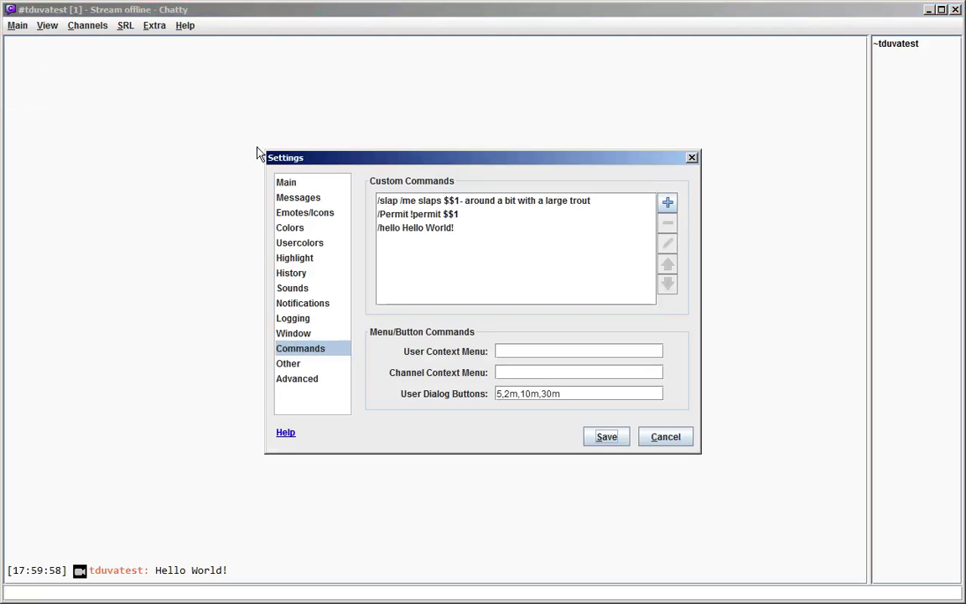
{"action": "left_click", "coordinate": [440, 232]}
{"action": "double_click", "coordinate": [440, 232]}
{"action": "left_click_drag", "start_coordinate": [457, 308], "coordinate": [372, 309]}
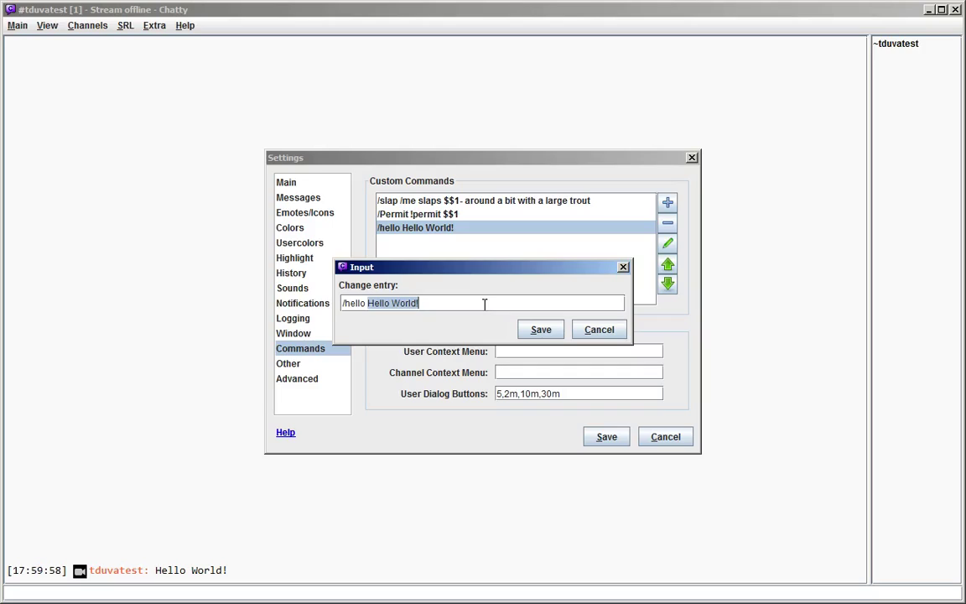
{"action": "left_click", "coordinate": [539, 331]}
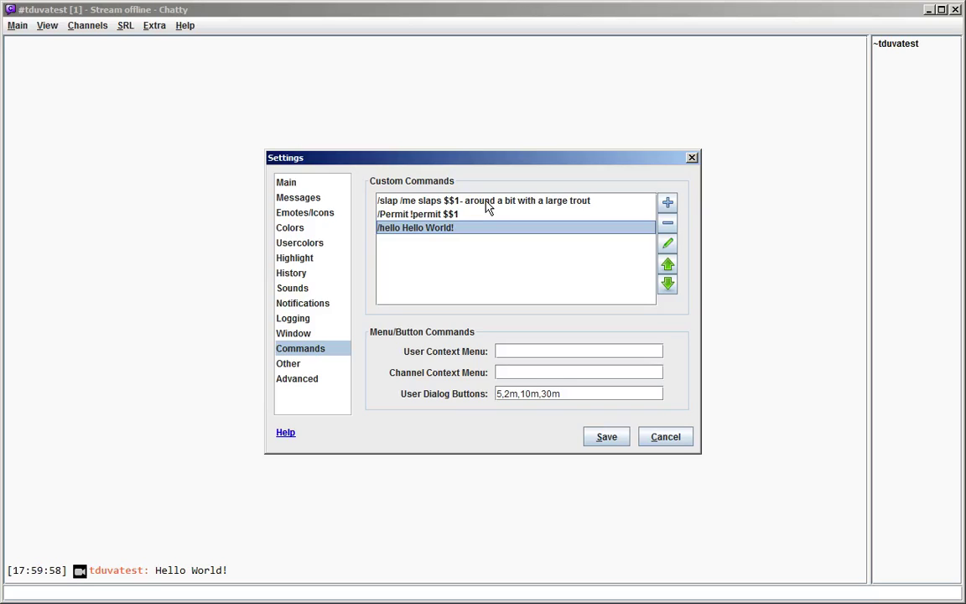
{"action": "double_click", "coordinate": [489, 207]}
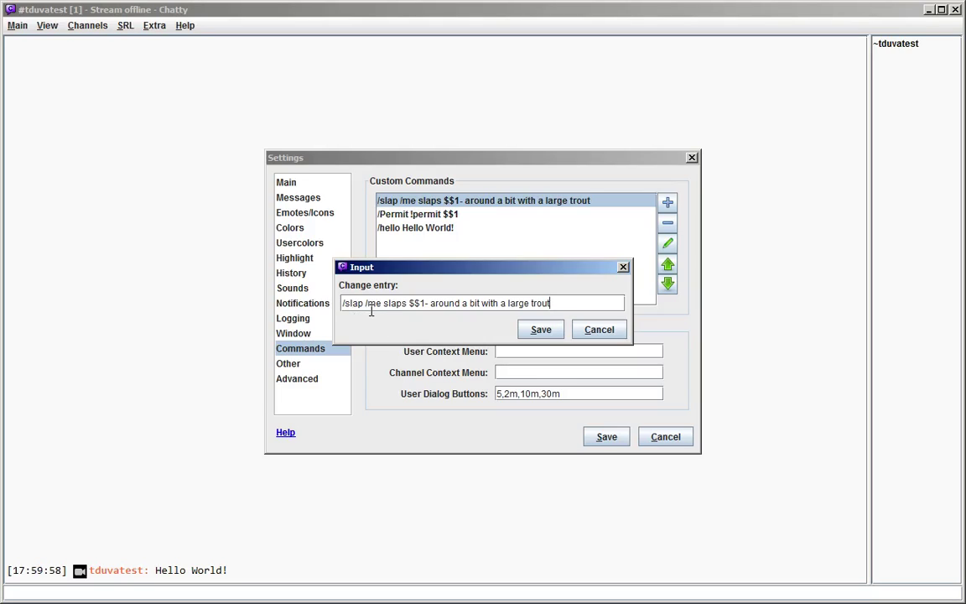
{"action": "left_click_drag", "start_coordinate": [365, 307], "coordinate": [384, 307]}
{"action": "left_click", "coordinate": [586, 301], "text": "shift"}
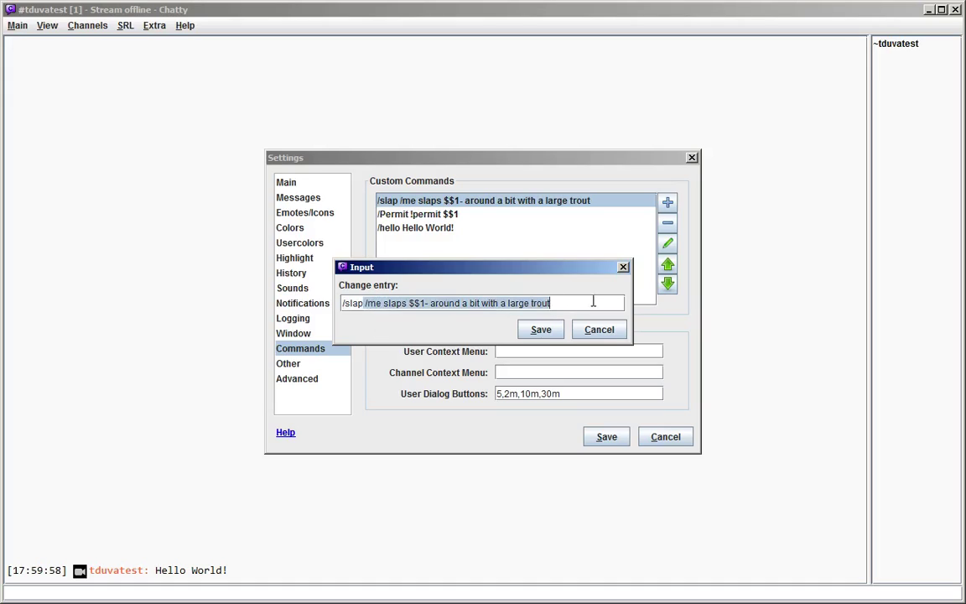
{"action": "left_click", "coordinate": [361, 303]}
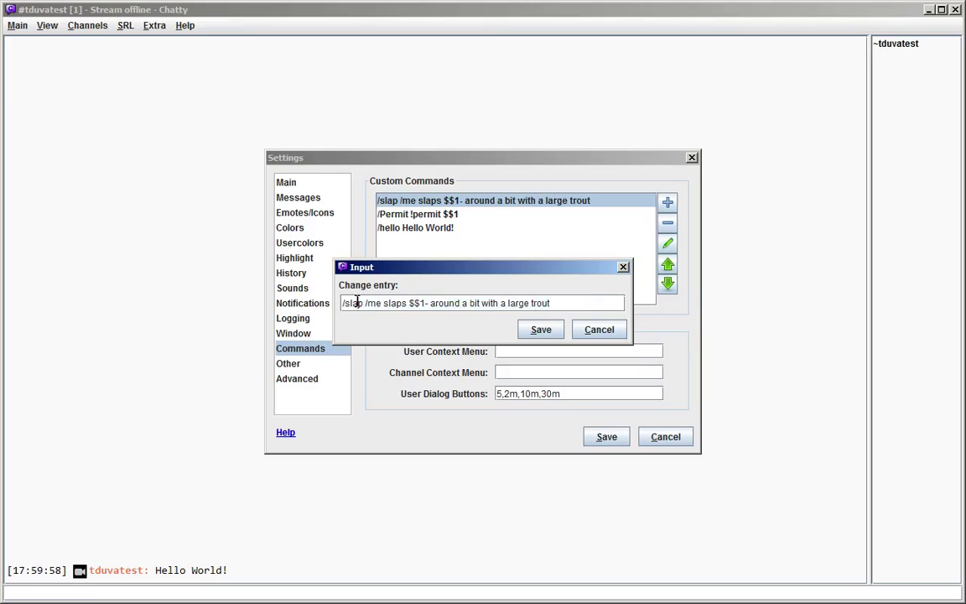
{"action": "left_click_drag", "start_coordinate": [366, 303], "coordinate": [592, 273]}
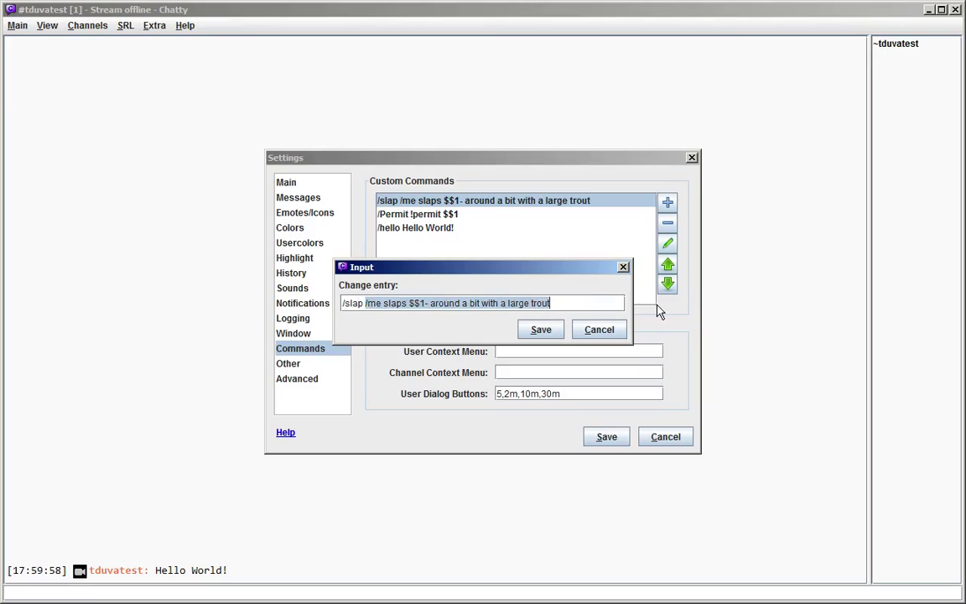
{"action": "left_click", "coordinate": [366, 303]}
{"action": "left_click_drag", "start_coordinate": [409, 303], "coordinate": [427, 303]}
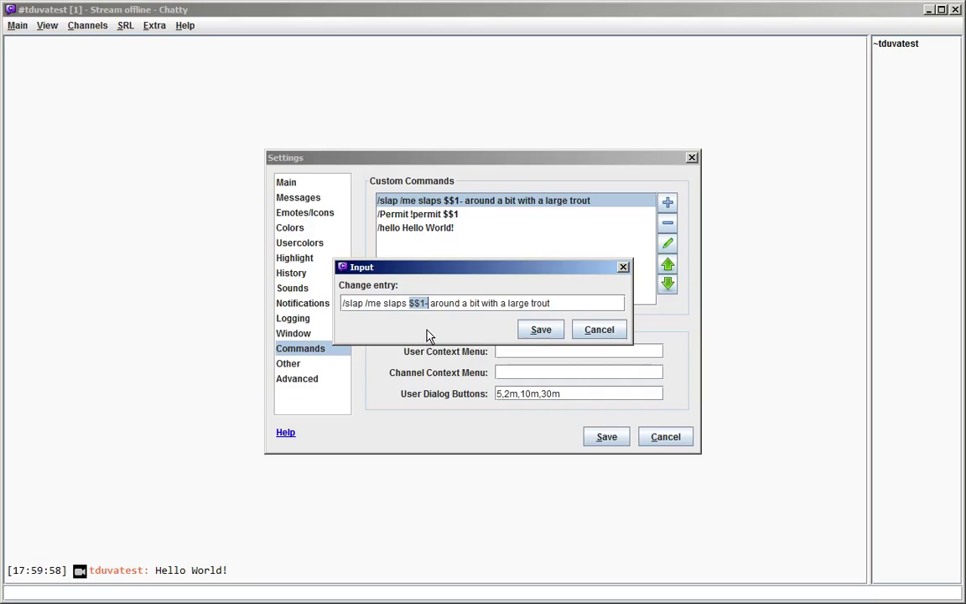
{"action": "left_click", "coordinate": [423, 303]}
{"action": "left_click_drag", "start_coordinate": [423, 303], "coordinate": [421, 347]}
{"action": "left_click_drag", "start_coordinate": [426, 300], "coordinate": [432, 310]}
{"action": "left_click", "coordinate": [537, 330]}
{"action": "left_click", "coordinate": [605, 437]}
Step: Send '/slap test', then review the /slap definition's $$1 placeholder without changing it
{"action": "type", "text": "/slap test"}
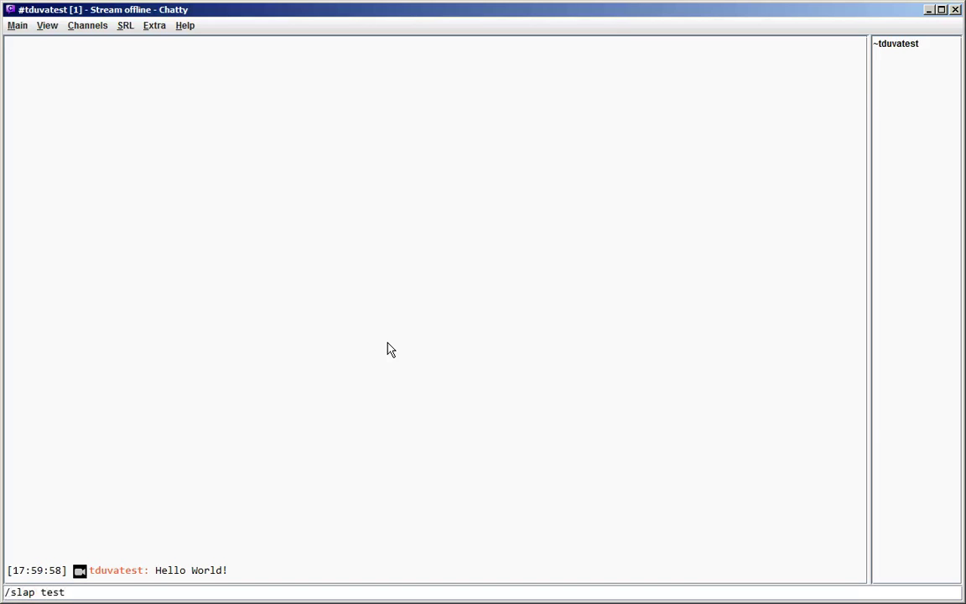
{"action": "key", "text": "Return"}
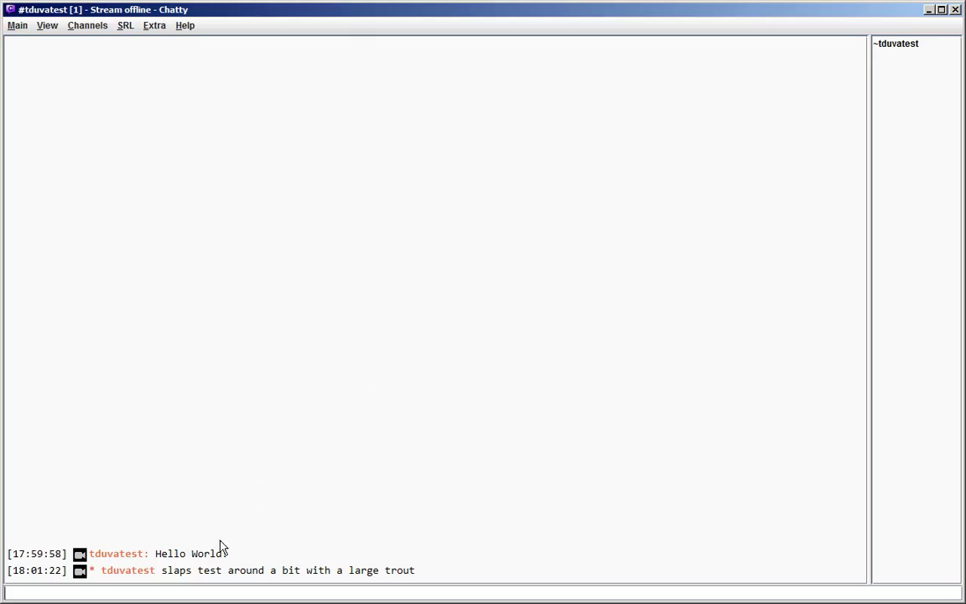
{"action": "left_click", "coordinate": [17, 25]}
{"action": "left_click", "coordinate": [26, 78]}
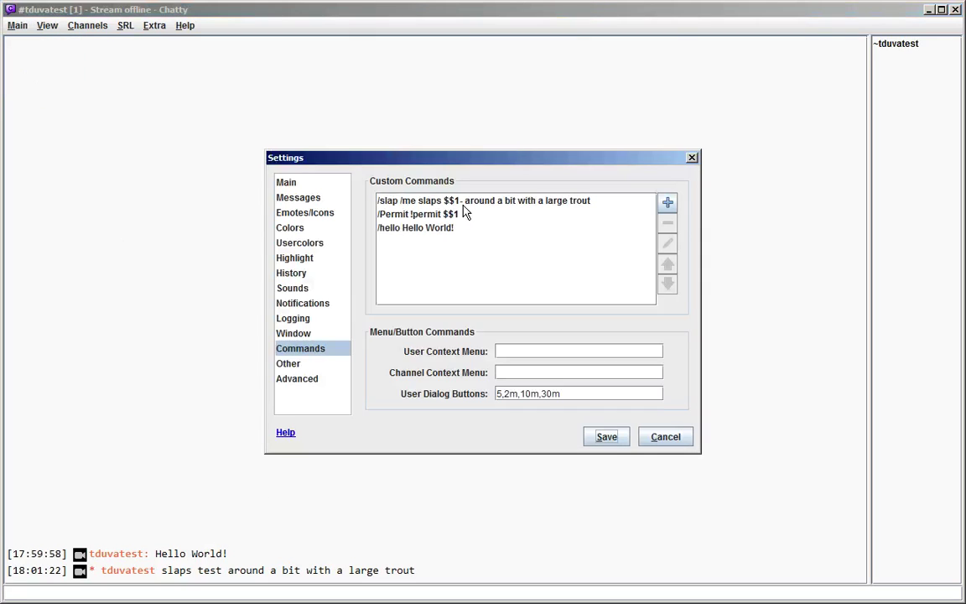
{"action": "left_click", "coordinate": [452, 206]}
{"action": "double_click", "coordinate": [452, 207]}
{"action": "left_click_drag", "start_coordinate": [409, 300], "coordinate": [427, 299]}
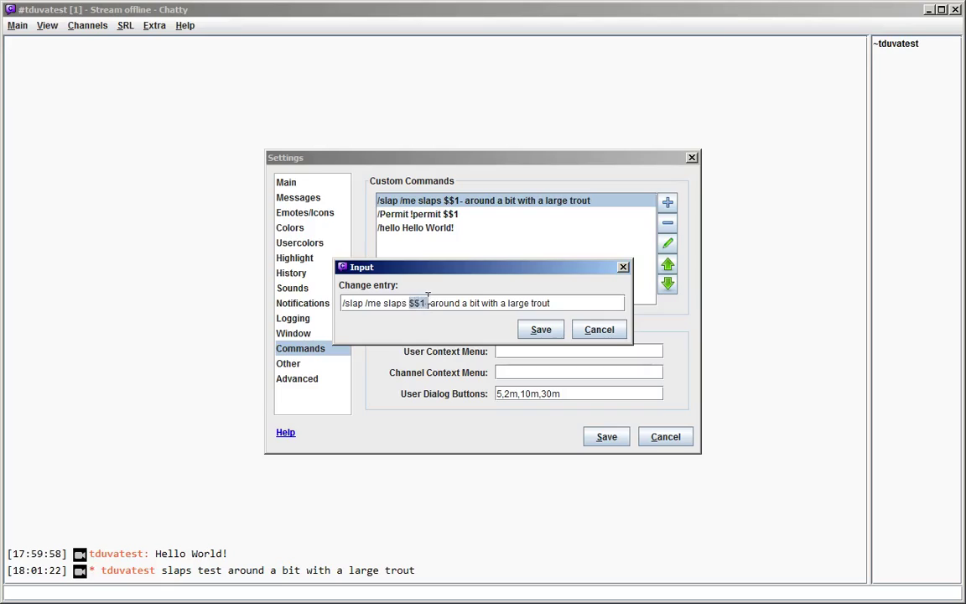
{"action": "left_click", "coordinate": [542, 331]}
{"action": "left_click", "coordinate": [599, 437]}
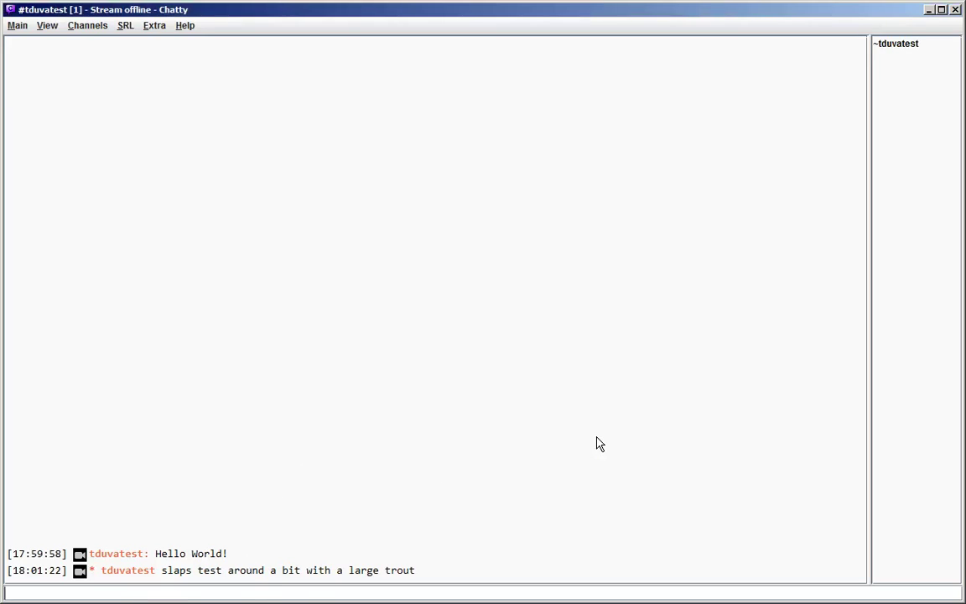
Step: Resend the command as '/slap test test2'
{"action": "key", "text": "Up"}
{"action": "type", "text": "test2"}
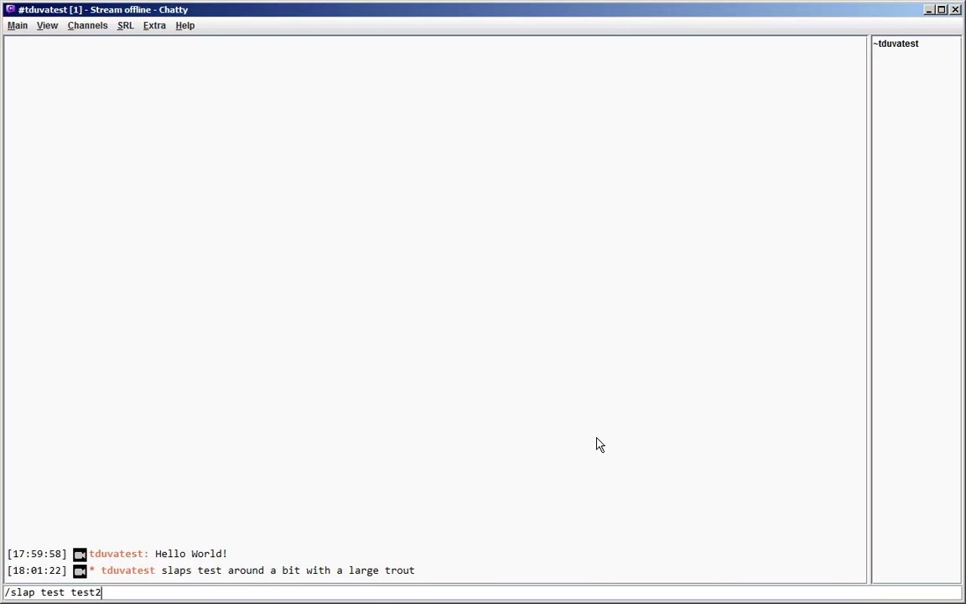
{"action": "key", "text": "Return"}
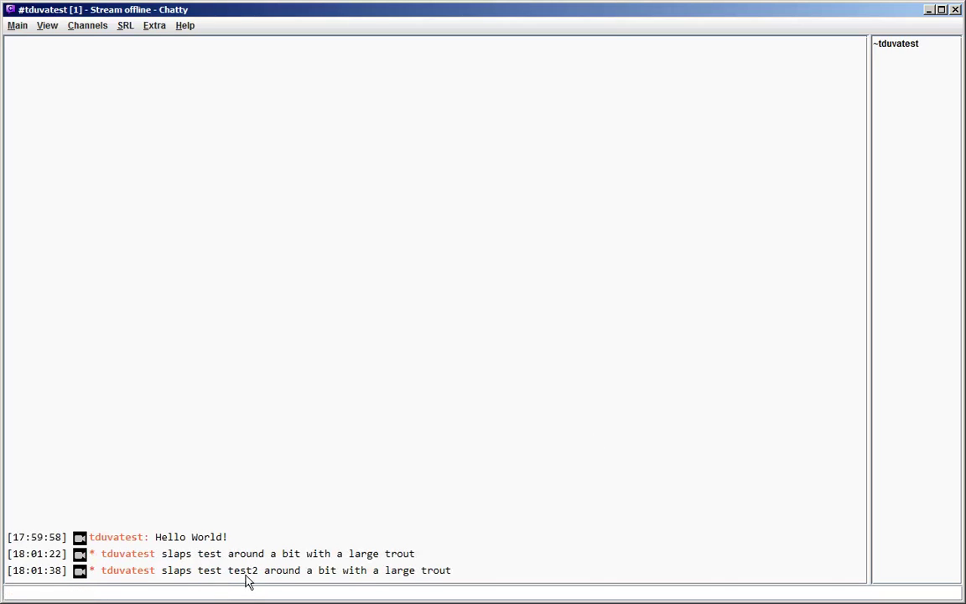
Step: Remove the stray '- ' after $$1 in the /slap definition, save, and resend the command
{"action": "left_click", "coordinate": [18, 25]}
{"action": "left_click", "coordinate": [40, 77]}
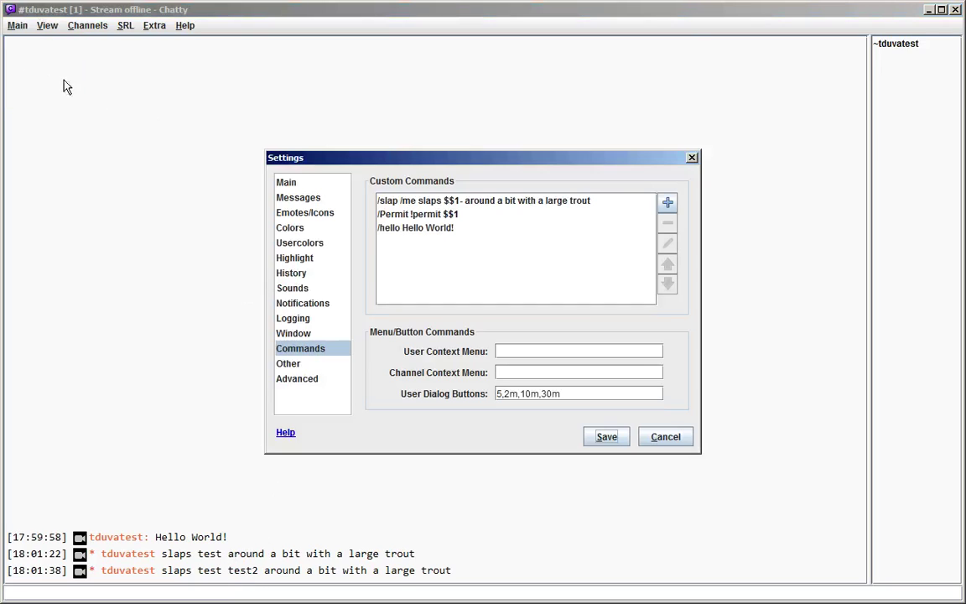
{"action": "double_click", "coordinate": [530, 201]}
{"action": "left_click", "coordinate": [442, 303]}
{"action": "key", "text": "Left"}
{"action": "key", "text": "BackSpace"}
{"action": "key", "text": "BackSpace"}
{"action": "left_click", "coordinate": [540, 328]}
{"action": "left_click", "coordinate": [605, 436]}
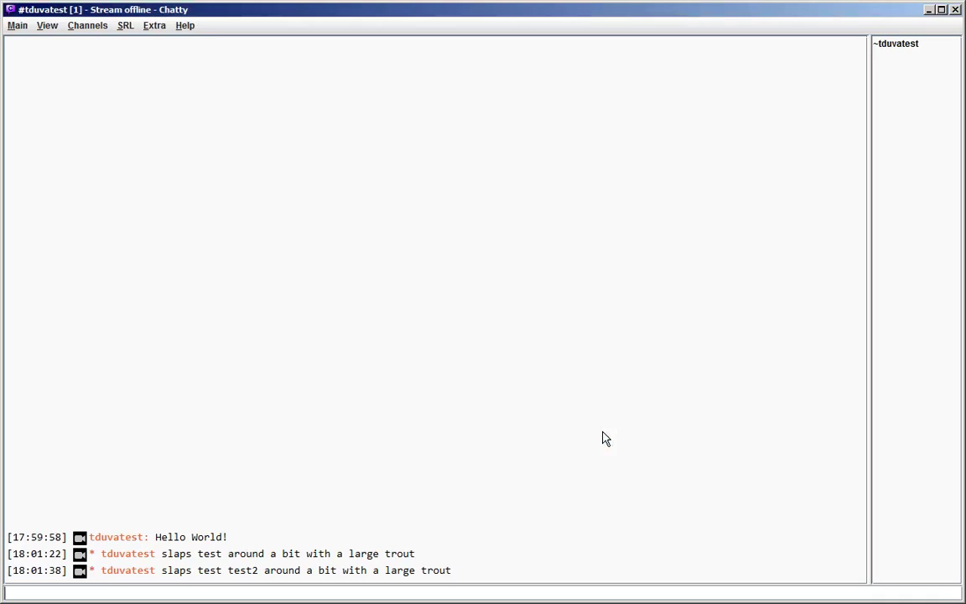
{"action": "key", "text": "Return"}
Step: Recall the last /slap command and compare its names with the latest slap line
{"action": "key", "text": "Up"}
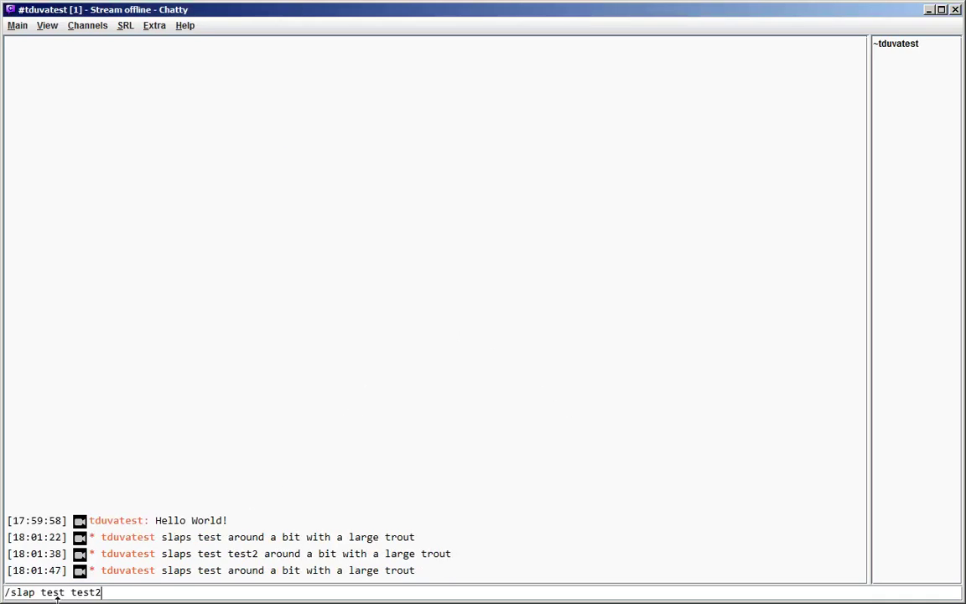
{"action": "left_click_drag", "start_coordinate": [42, 594], "coordinate": [63, 593]}
{"action": "left_click_drag", "start_coordinate": [197, 572], "coordinate": [224, 575]}
Step: Change the /slap placeholder from $$1 to $$2, save, and send /slap test test2
{"action": "left_click", "coordinate": [17, 25]}
{"action": "left_click", "coordinate": [34, 78]}
{"action": "double_click", "coordinate": [464, 202]}
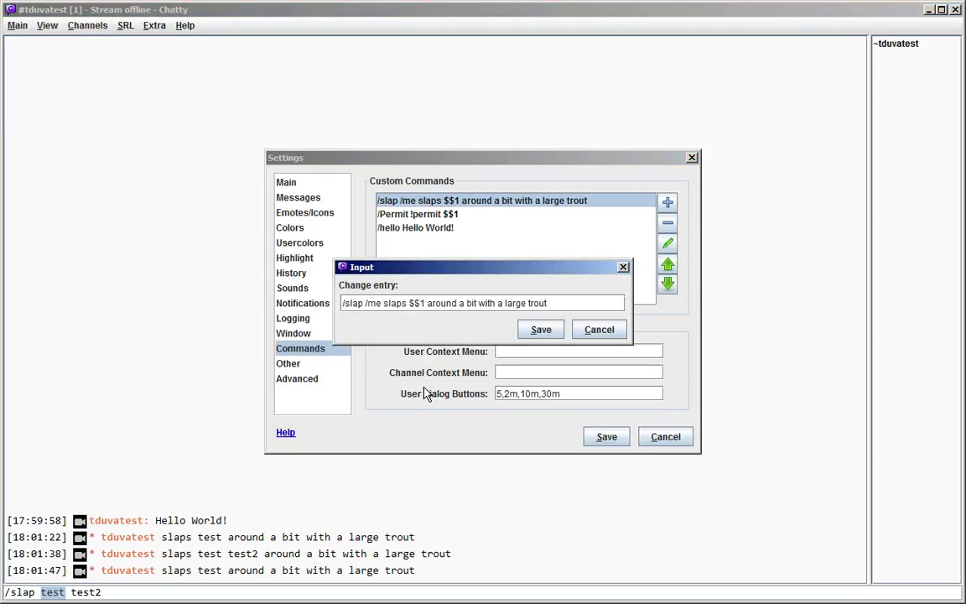
{"action": "left_click_drag", "start_coordinate": [420, 304], "coordinate": [428, 305]}
{"action": "type", "text": "2"}
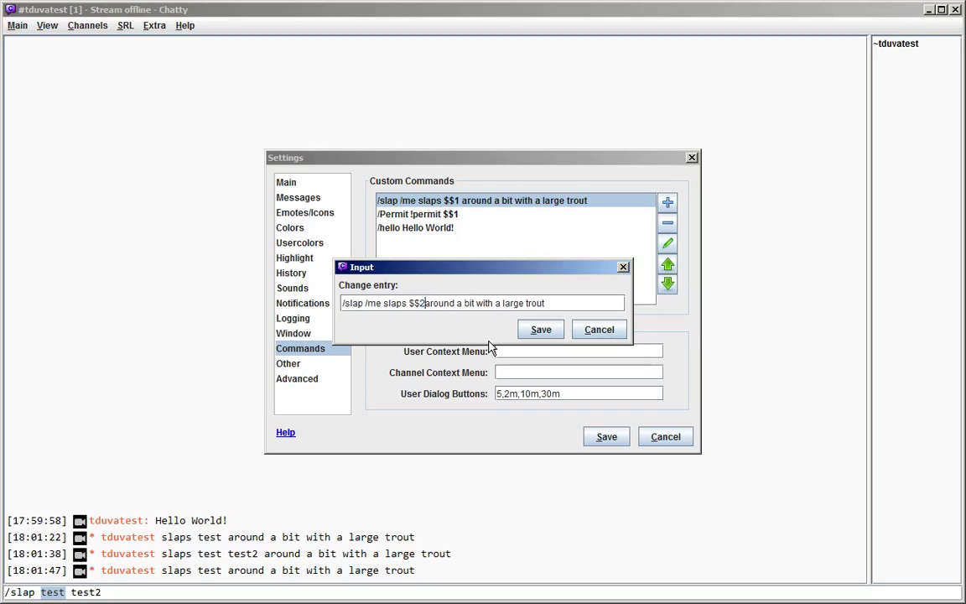
{"action": "left_click", "coordinate": [541, 329]}
{"action": "left_click", "coordinate": [600, 438]}
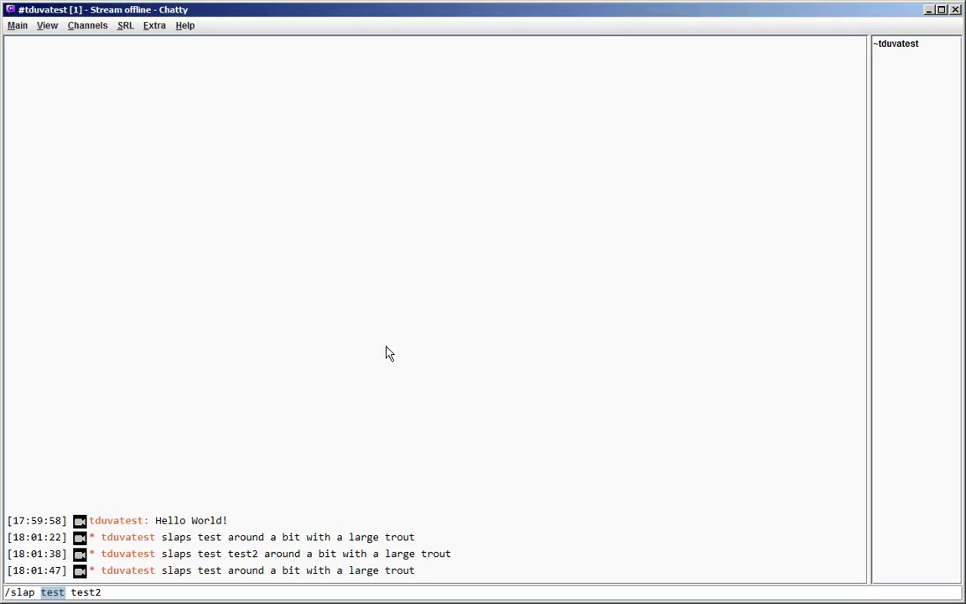
{"action": "key", "text": "Return"}
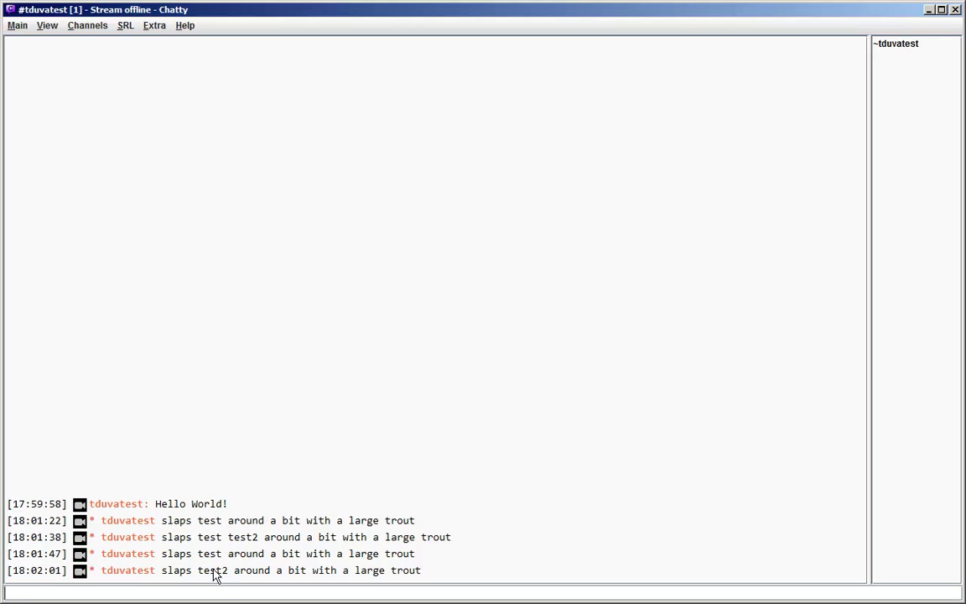
Step: Change the /slap placeholder from $$2 to $1 and save the settings
{"action": "left_click", "coordinate": [17, 26]}
{"action": "left_click", "coordinate": [46, 76]}
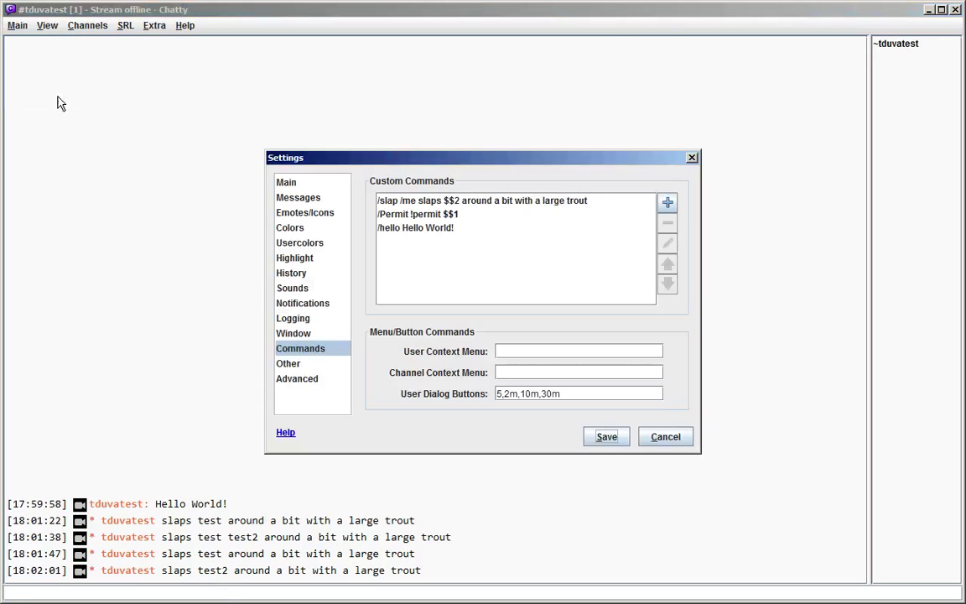
{"action": "double_click", "coordinate": [450, 204]}
{"action": "left_click", "coordinate": [416, 303]}
{"action": "key", "text": "BackSpace"}
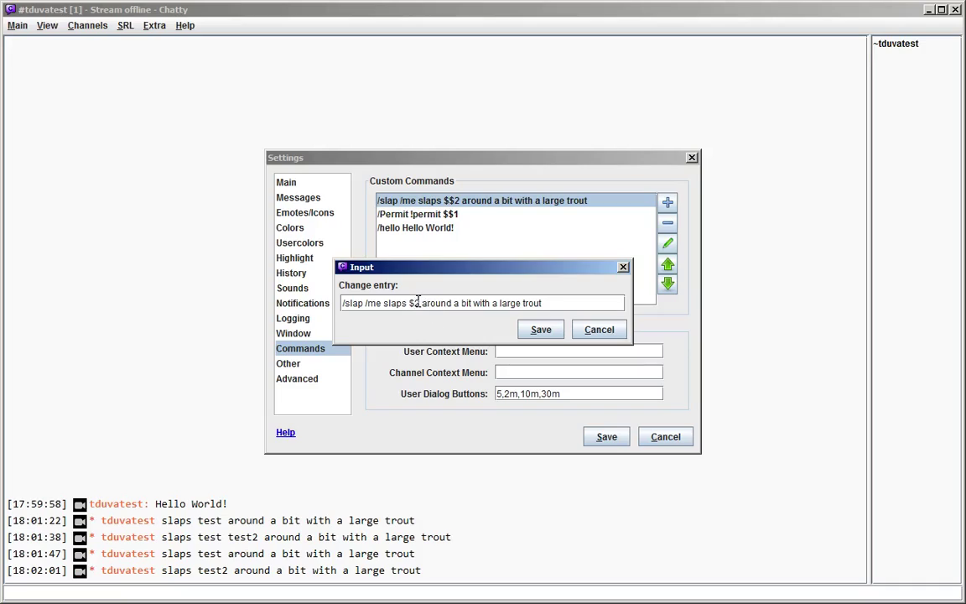
{"action": "key", "text": "BackSpace"}
{"action": "type", "text": "1"}
{"action": "left_click", "coordinate": [571, 303]}
{"action": "left_click_drag", "start_coordinate": [407, 302], "coordinate": [421, 303]}
{"action": "left_click", "coordinate": [554, 304]}
{"action": "left_click", "coordinate": [541, 329]}
{"action": "left_click", "coordinate": [605, 436]}
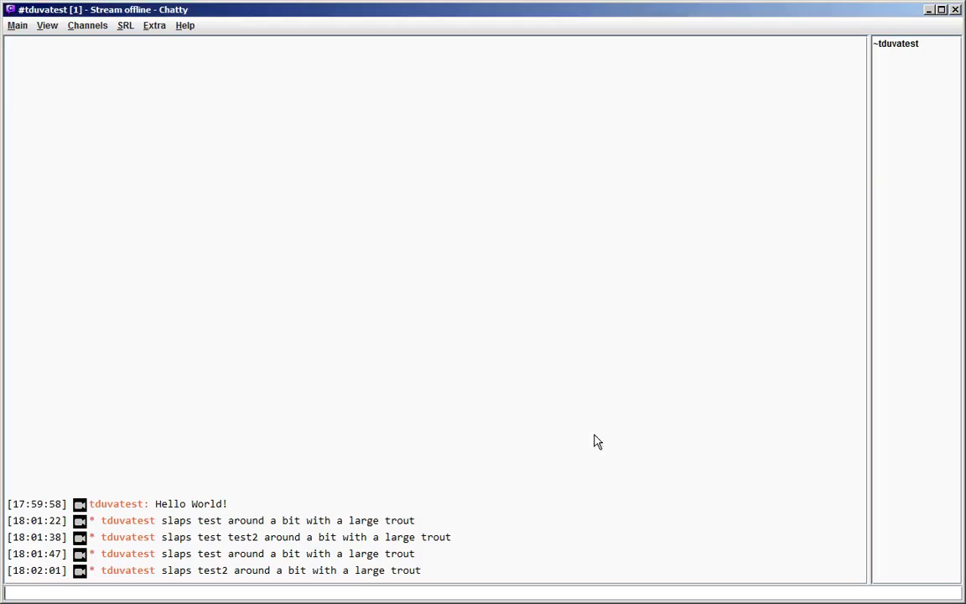
Step: Resend '/slap test test2', then send a bare /slap with no names
{"action": "key", "text": "Up"}
{"action": "key", "text": "Up"}
{"action": "key", "text": "Up"}
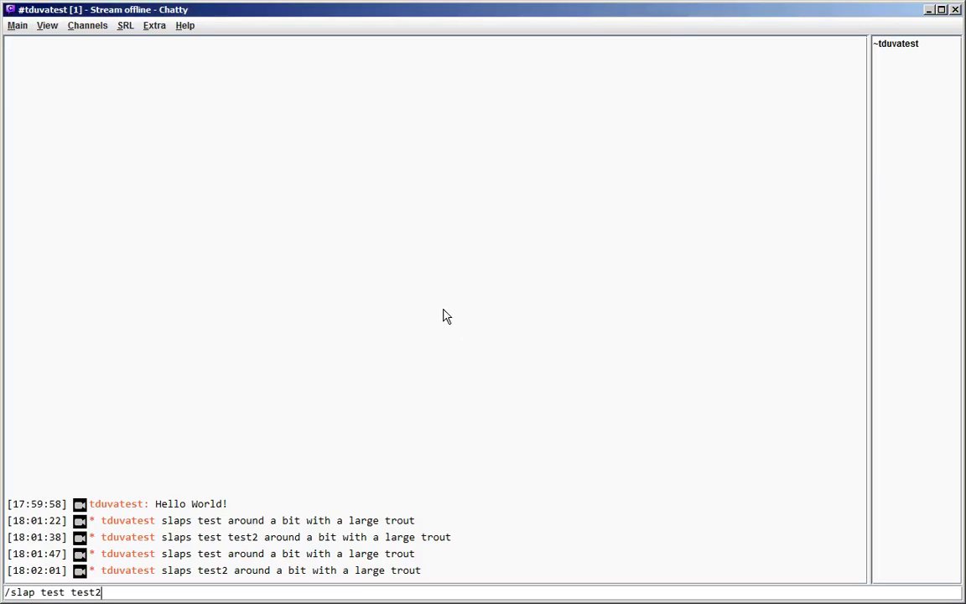
{"action": "key", "text": "Return"}
{"action": "key", "text": "Up"}
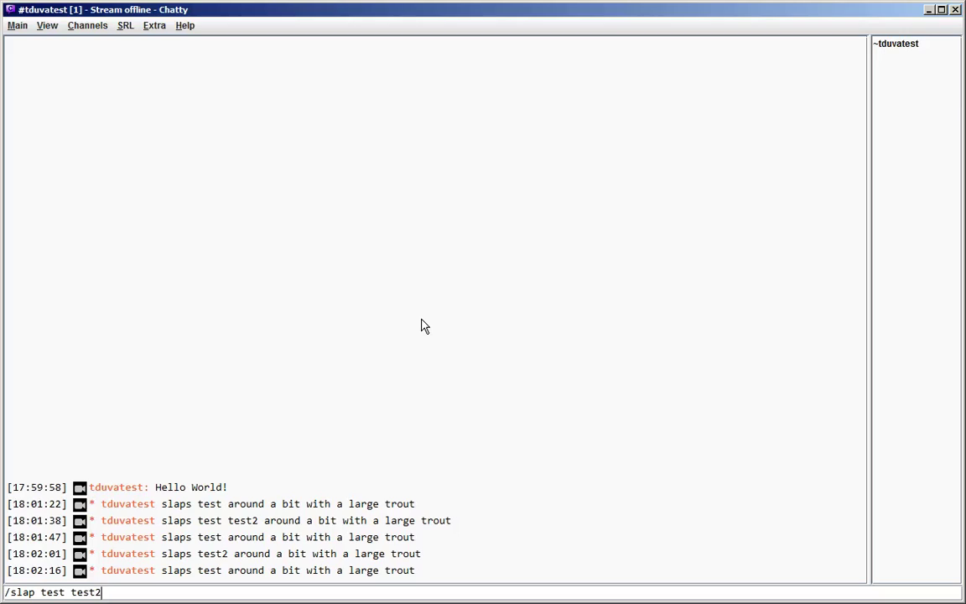
{"action": "key", "text": "BackSpace"}
{"action": "key", "text": "BackSpace"}
{"action": "key", "text": "BackSpace"}
{"action": "key", "text": "BackSpace"}
{"action": "key", "text": "BackSpace"}
{"action": "key", "text": "BackSpace"}
{"action": "key", "text": "BackSpace"}
{"action": "key", "text": "BackSpace"}
{"action": "key", "text": "BackSpace"}
{"action": "key", "text": "BackSpace"}
{"action": "key", "text": "Return"}
{"action": "type", "text": "/slap"}
{"action": "key", "text": "Return"}
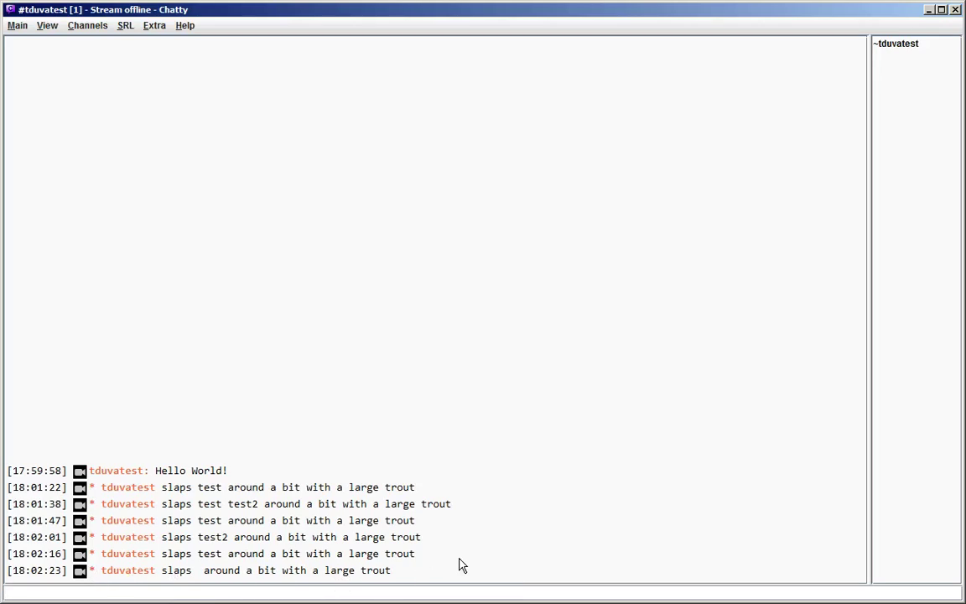
Step: Restore $$1 in the /slap definition, save, and send a bare /slap to get 'Invalid parameters'
{"action": "left_click", "coordinate": [20, 25]}
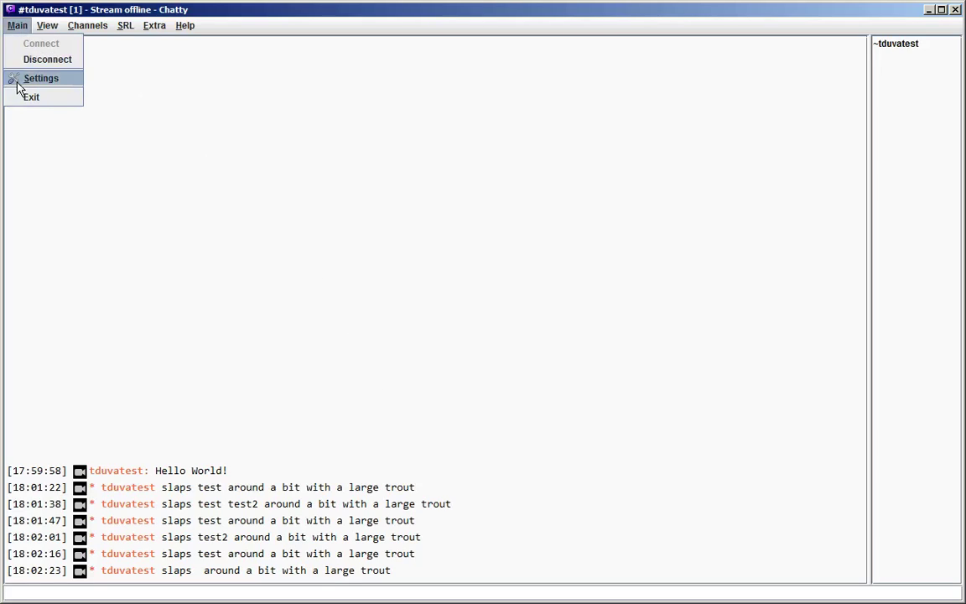
{"action": "left_click", "coordinate": [13, 79]}
{"action": "double_click", "coordinate": [446, 206]}
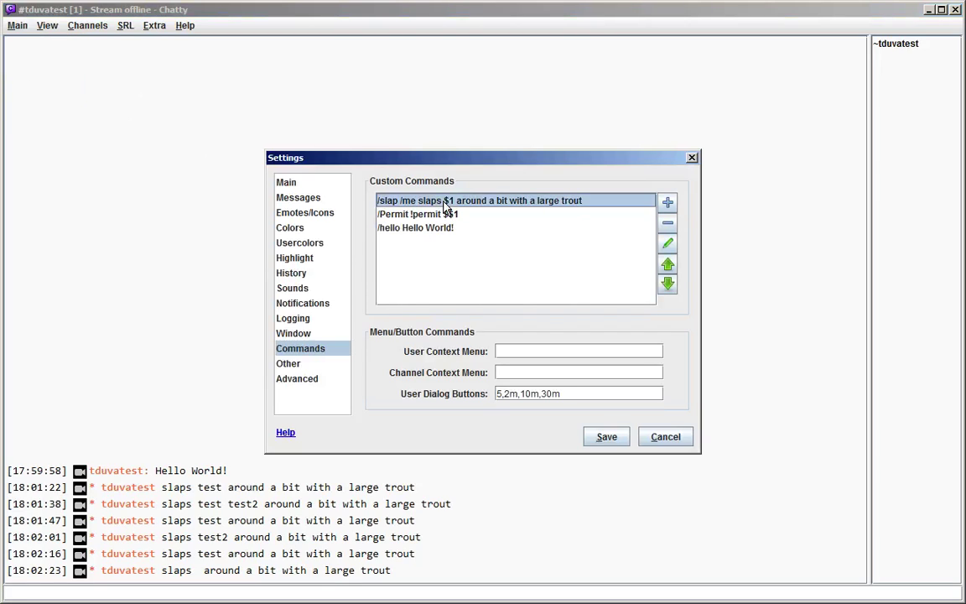
{"action": "left_click", "coordinate": [418, 302]}
{"action": "type", "text": "$"}
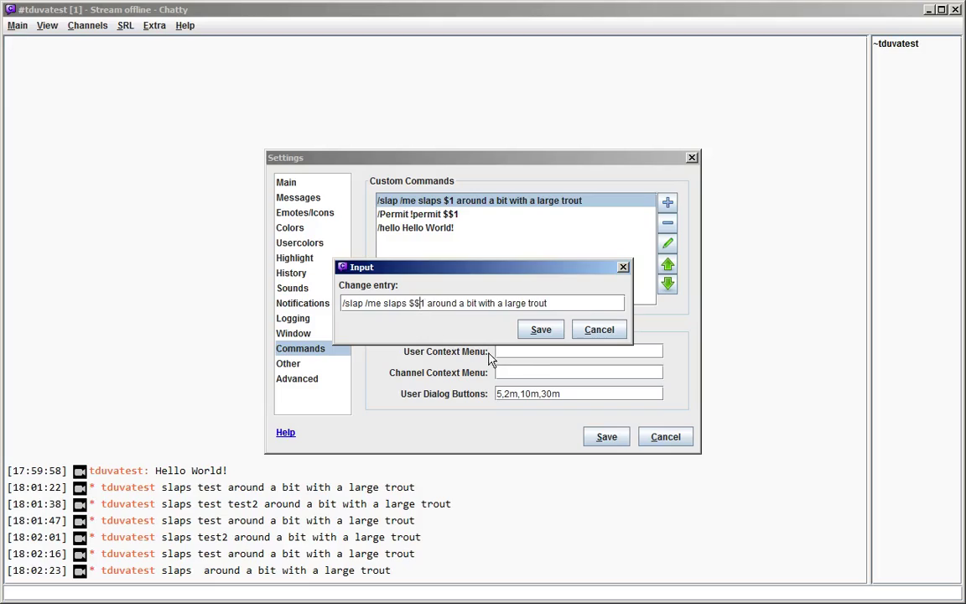
{"action": "left_click", "coordinate": [540, 329]}
{"action": "left_click", "coordinate": [606, 443]}
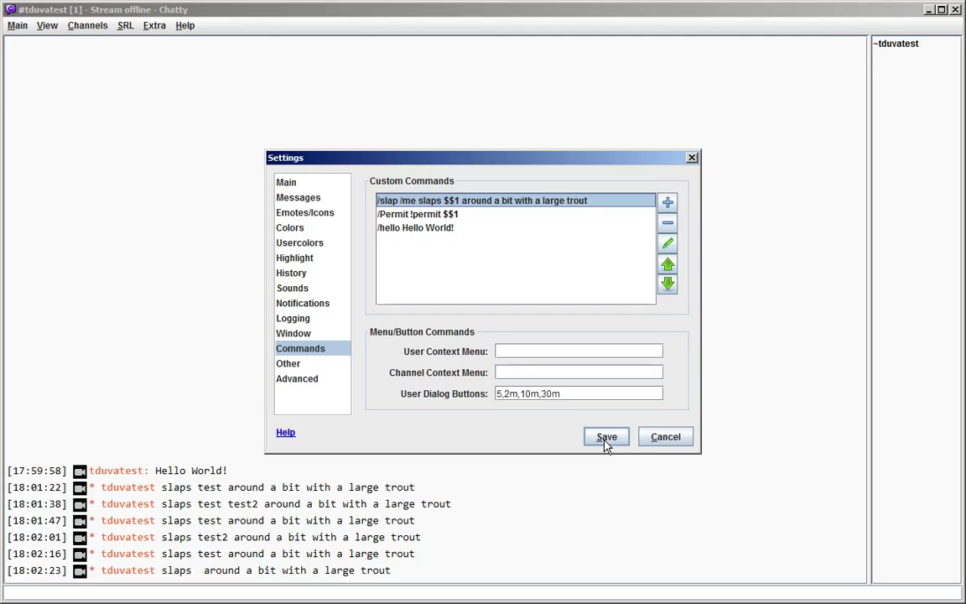
{"action": "left_click", "coordinate": [606, 438]}
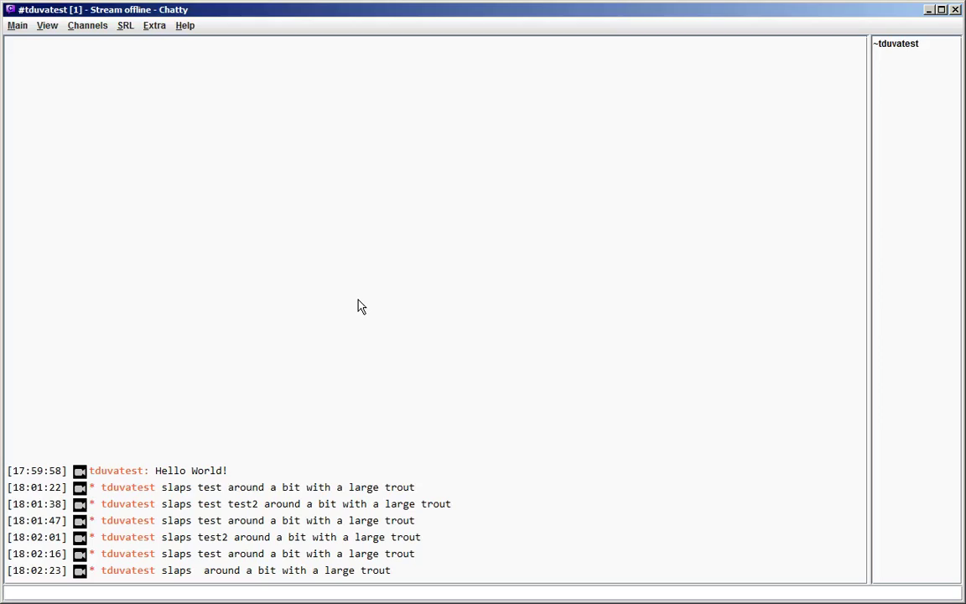
{"action": "type", "text": "/slap"}
{"action": "key", "text": "Return"}
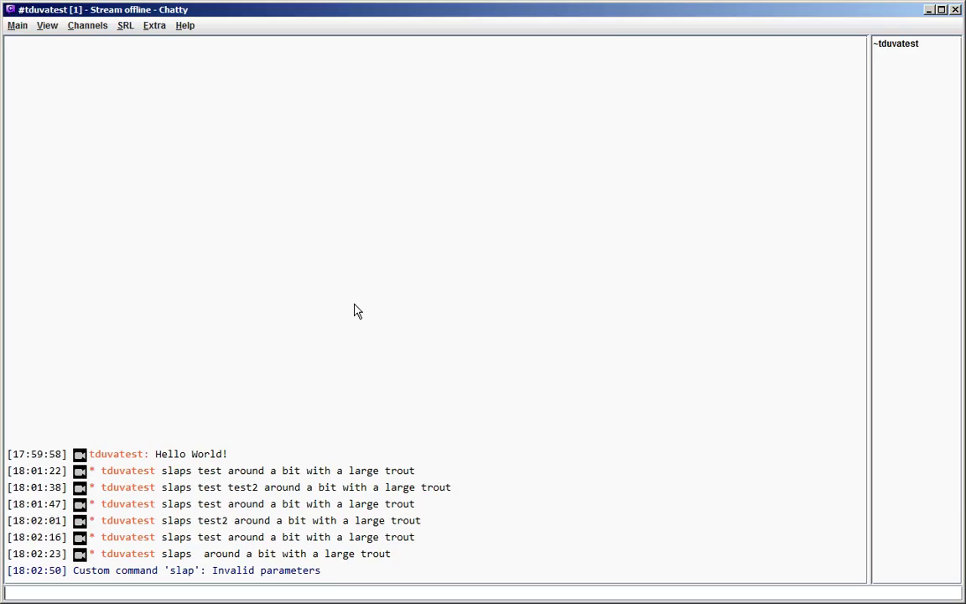